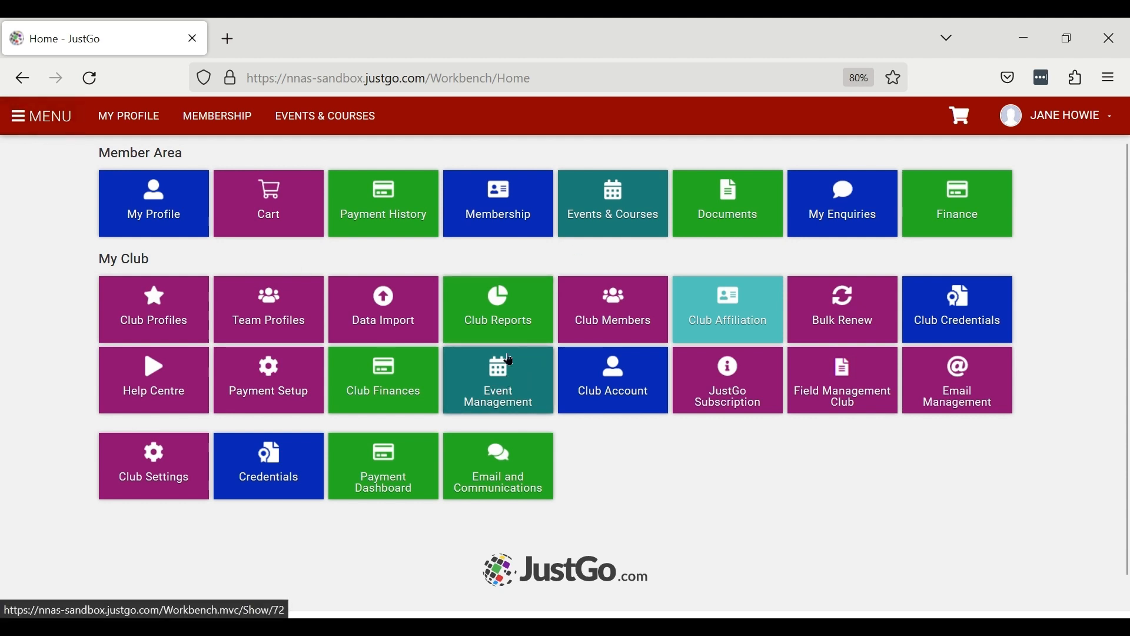
# - Open Event Management and filter the events list to show only draft events
pyautogui.click(501, 393)
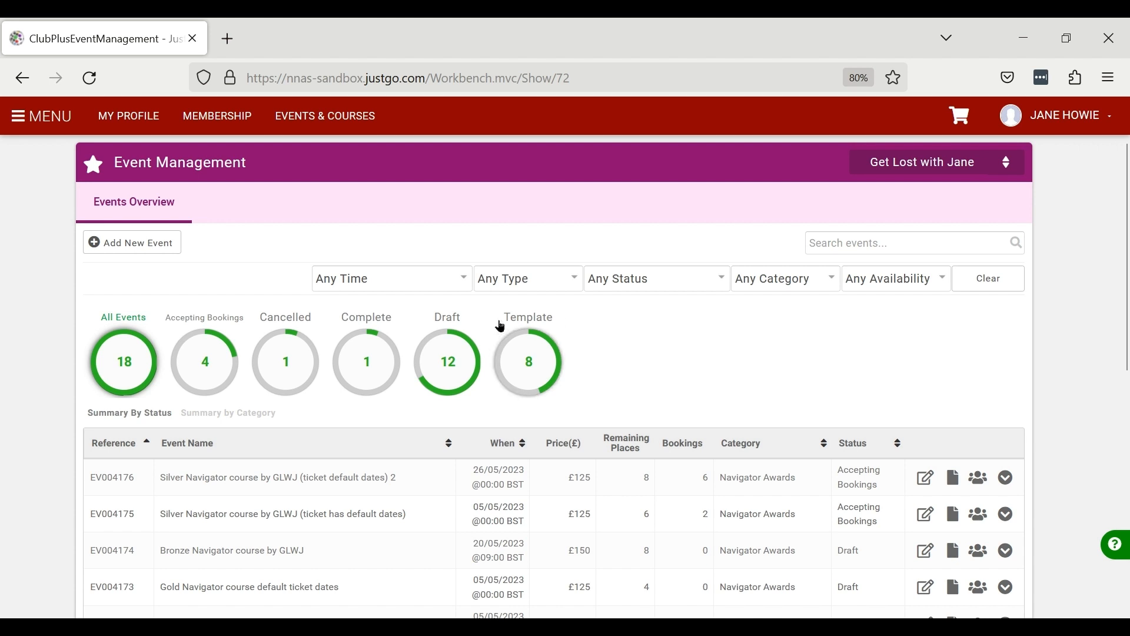
pyautogui.click(449, 363)
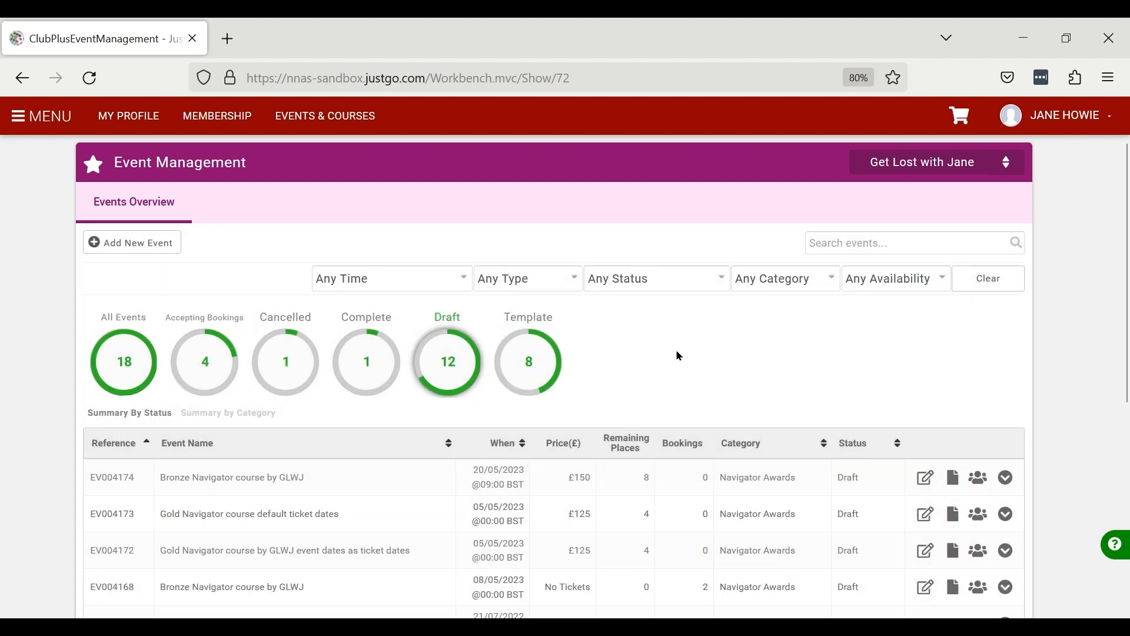
pyautogui.moveTo(97, 489); pyautogui.dragTo(143, 490)
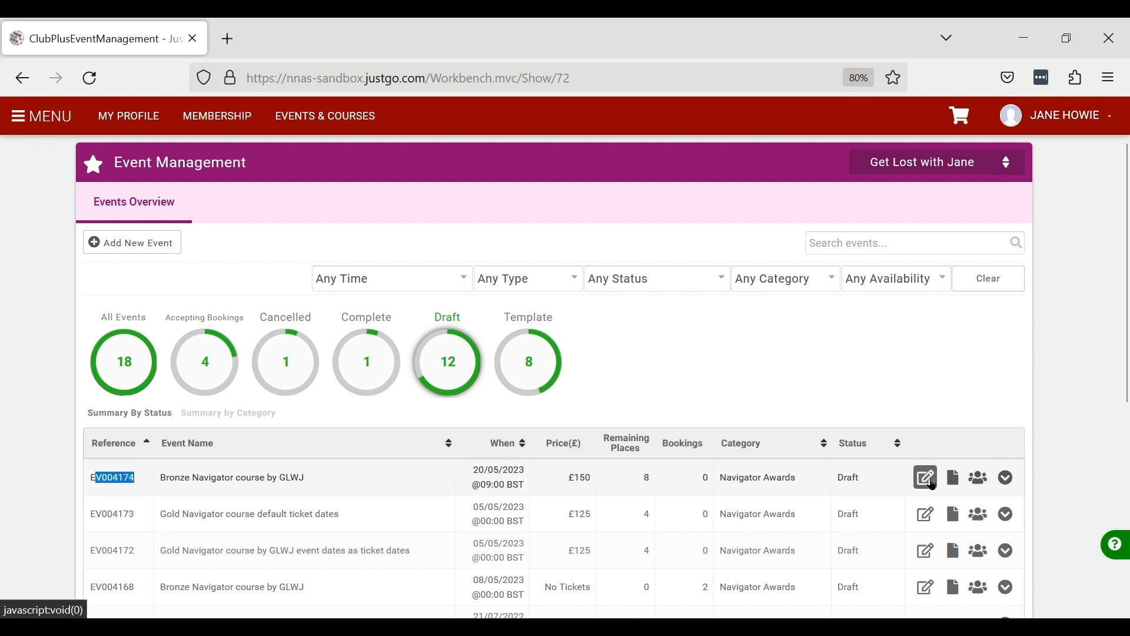
# - Open the Bronze Navigator course by GLWJ for editing and place the cursor on the empty first line of the event details
pyautogui.click(932, 485)
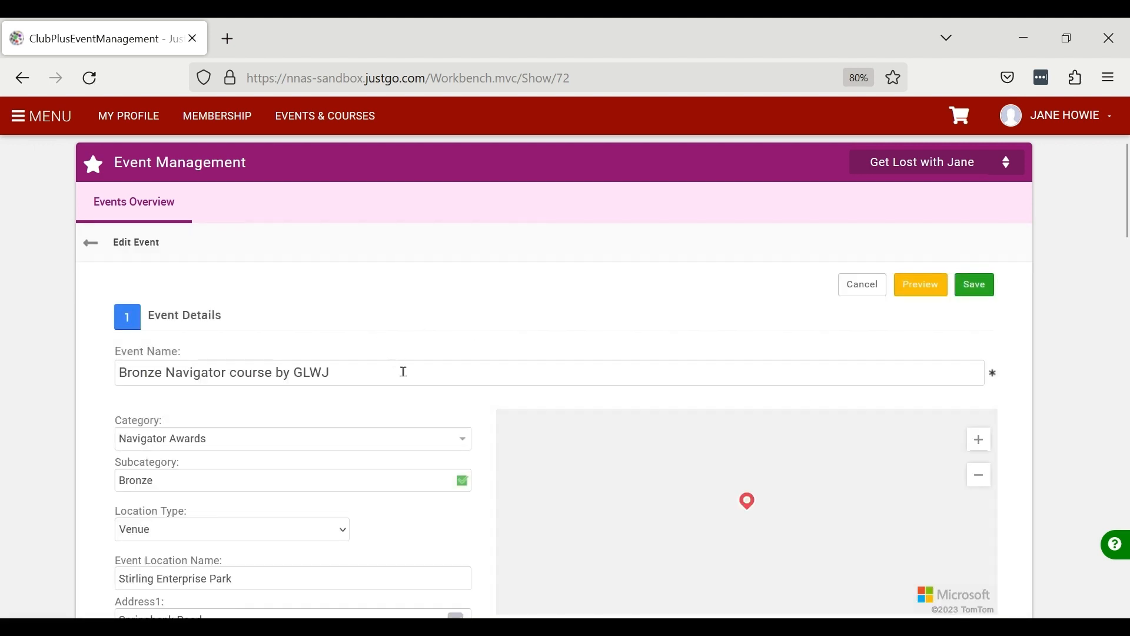
pyautogui.scroll(-2, 294, 380)
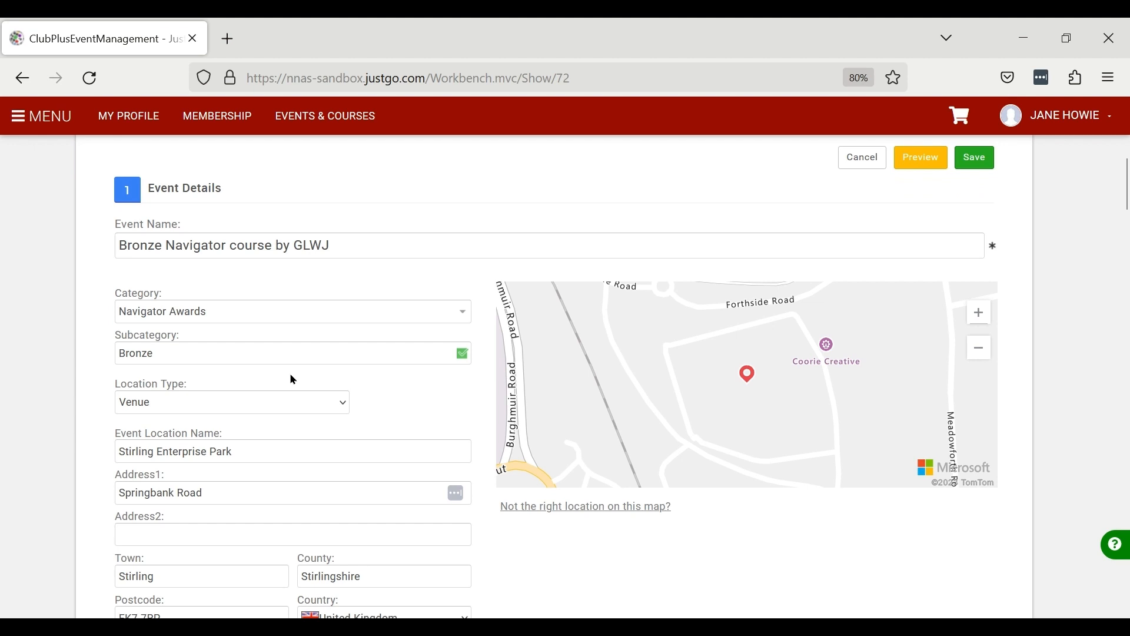
pyautogui.scroll(-7, 289, 379)
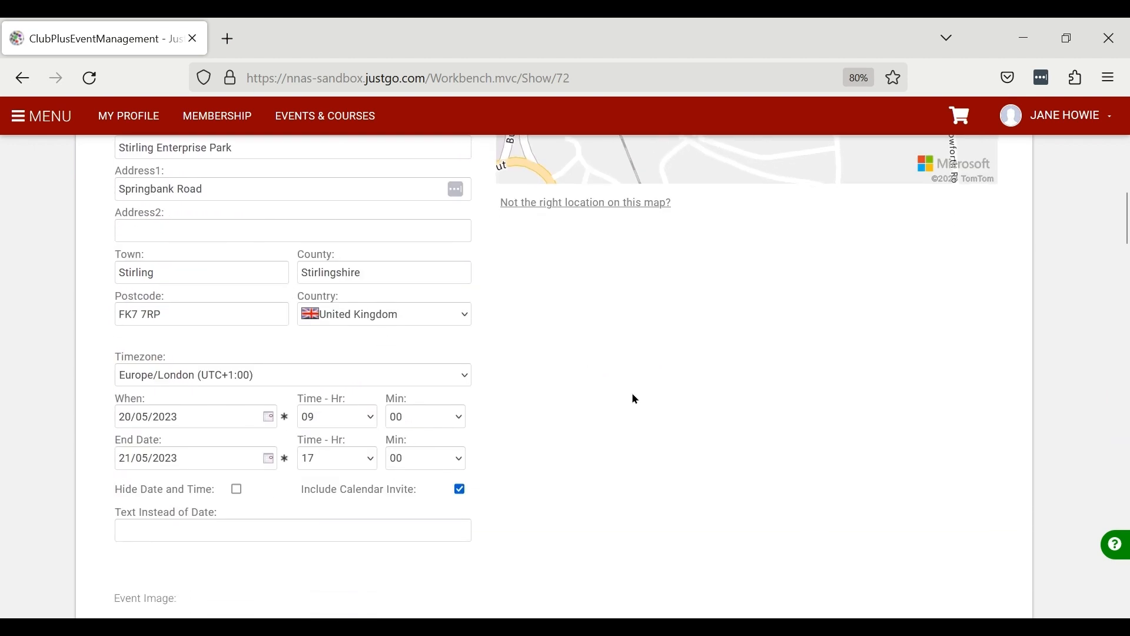
pyautogui.scroll(-8, 838, 363)
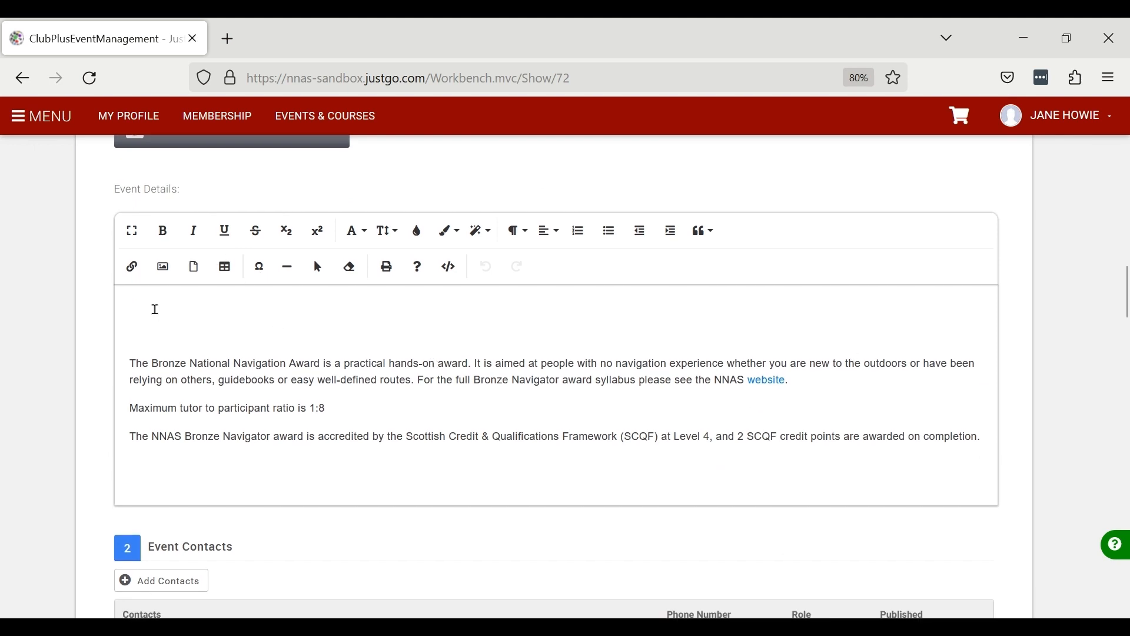
pyautogui.click(155, 309)
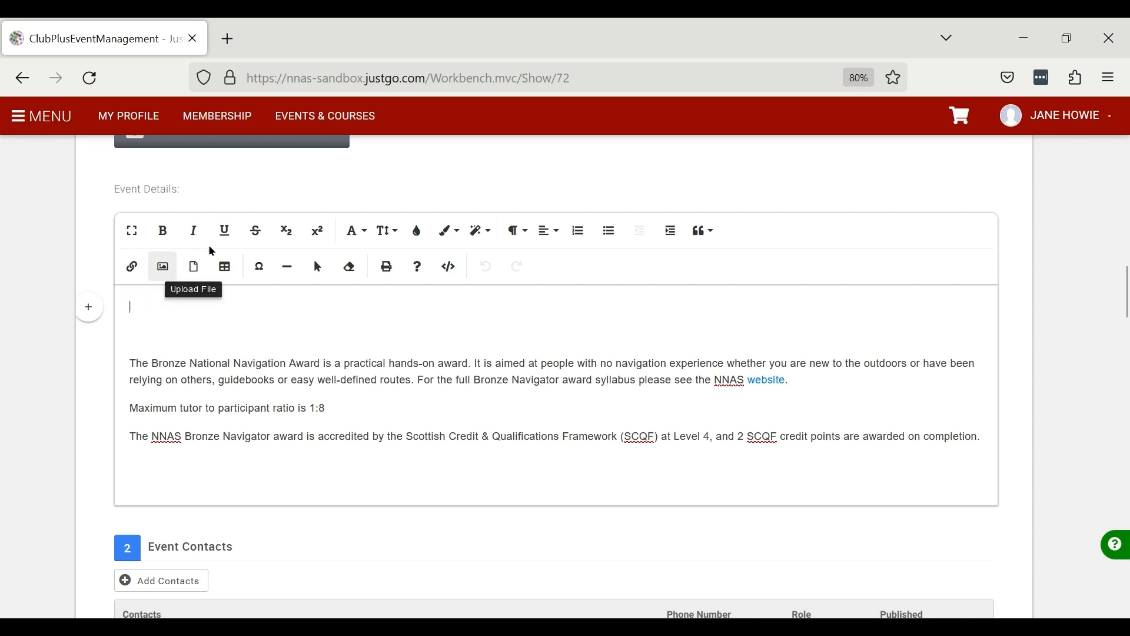
# - Set the font size to 18 and choose a blue text colour for the new line
pyautogui.click(400, 231)
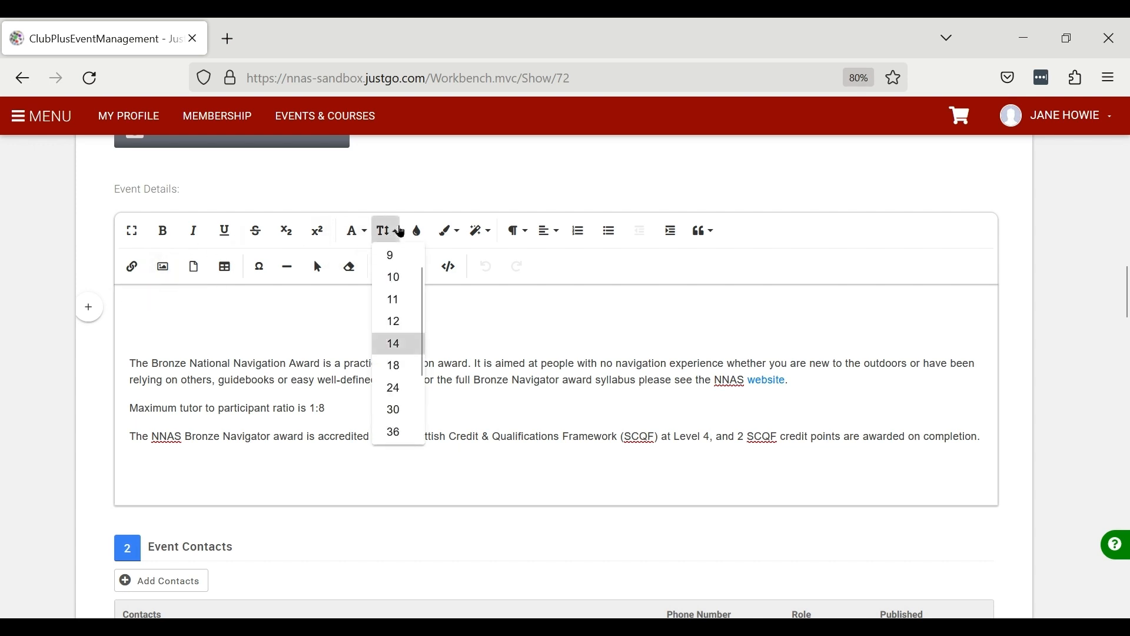
pyautogui.click(396, 365)
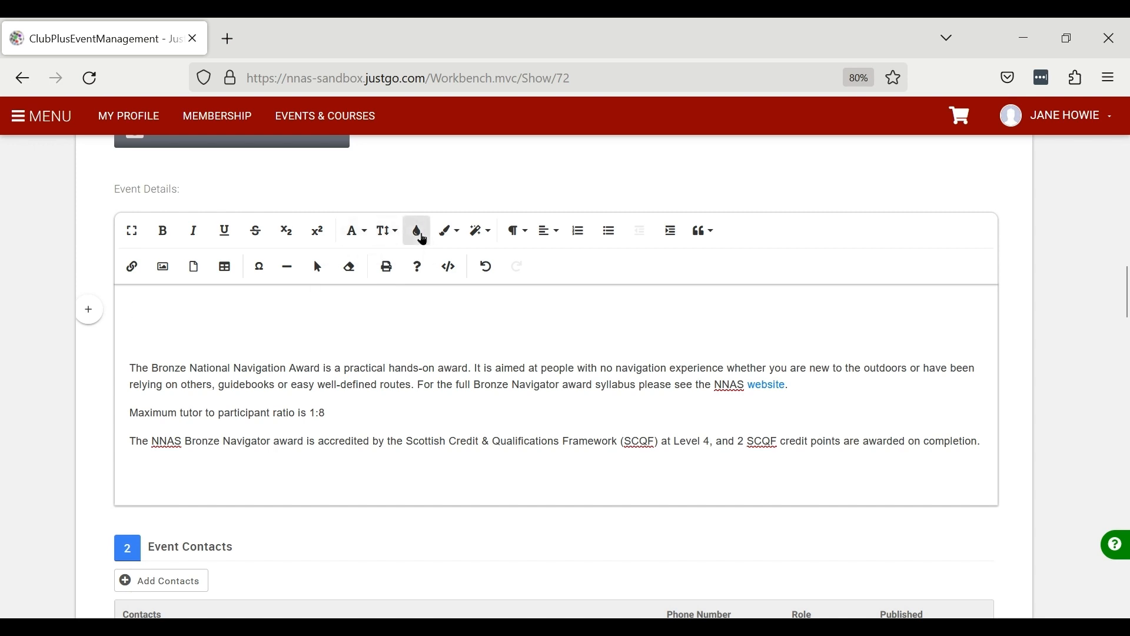
pyautogui.click(421, 237)
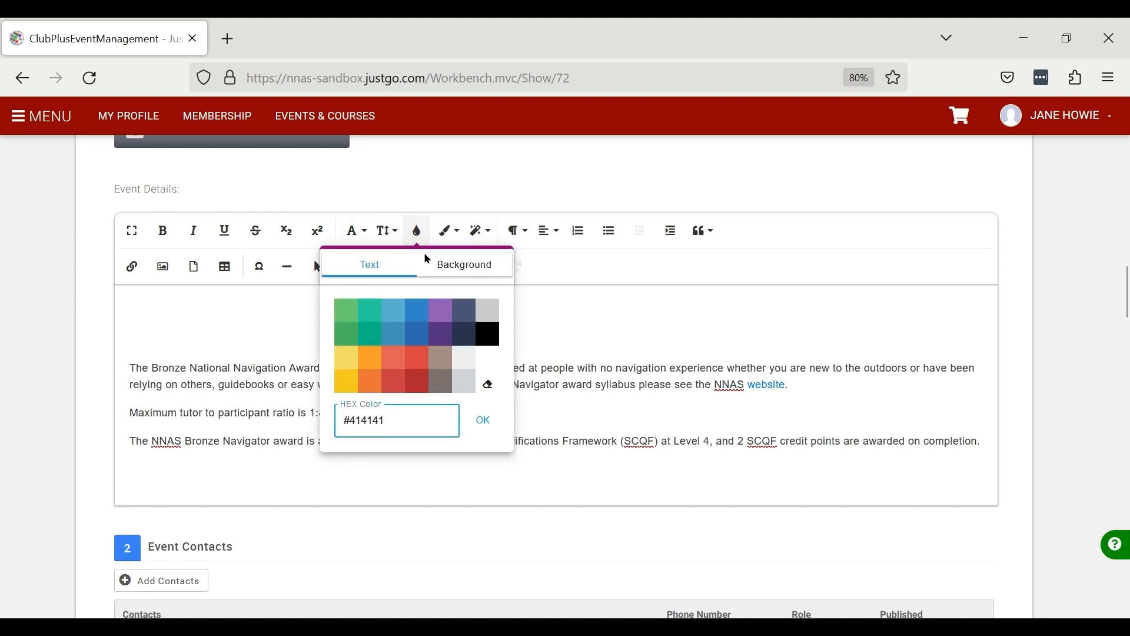
pyautogui.click(418, 341)
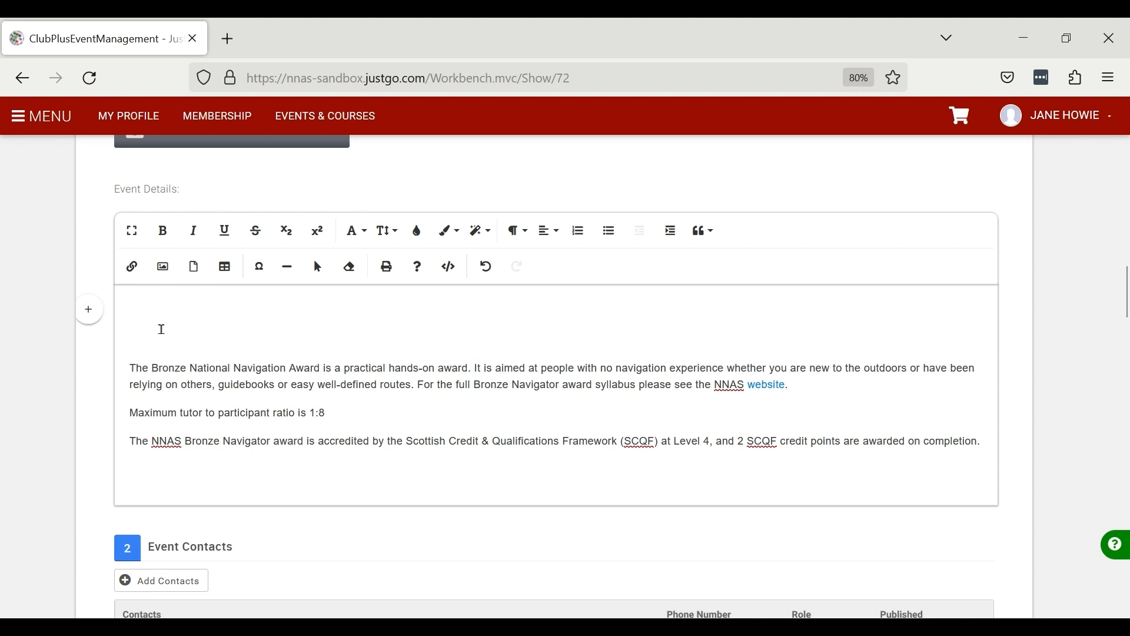
pyautogui.write('For further detail')
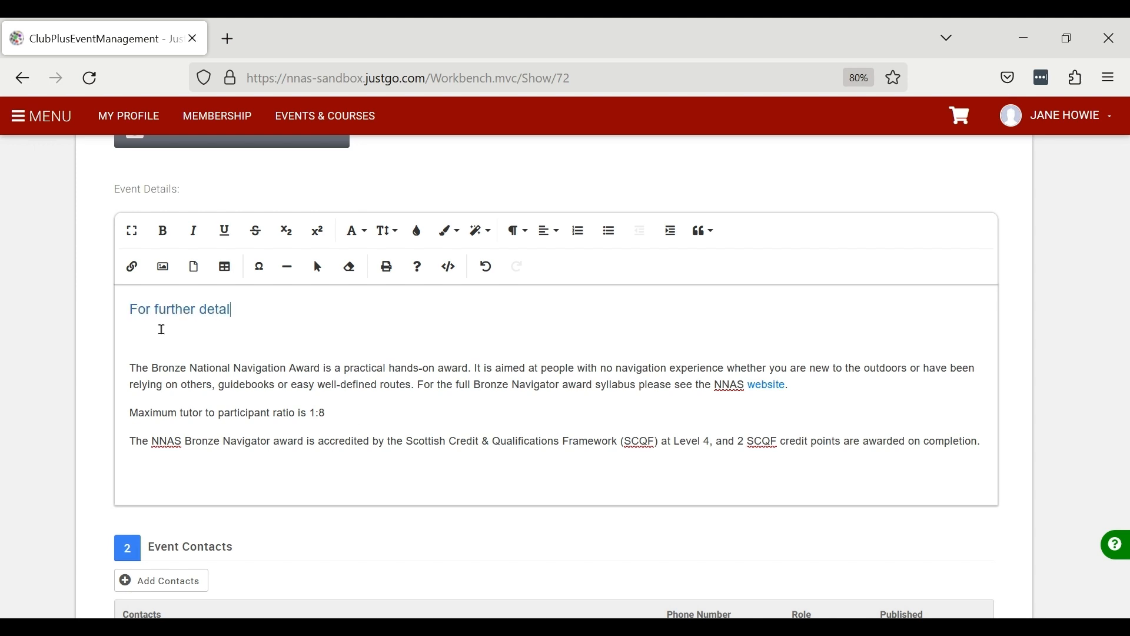
pyautogui.press('BackSpace')
pyautogui.write('ls and to book, see our webs')
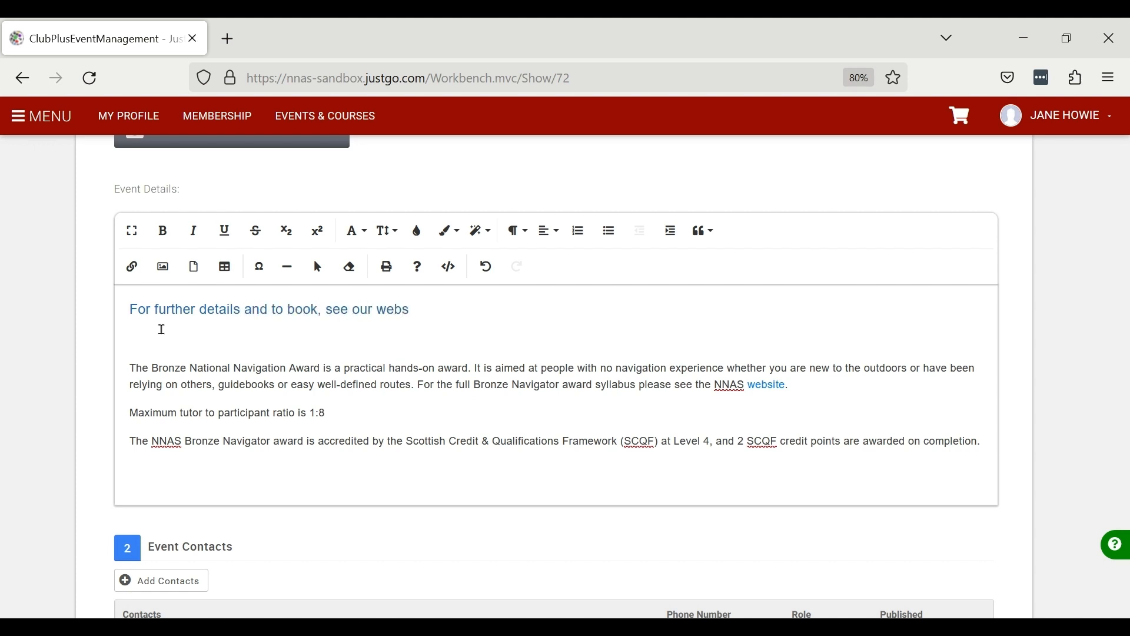
pyautogui.write('ite www.nnas.org.uk')
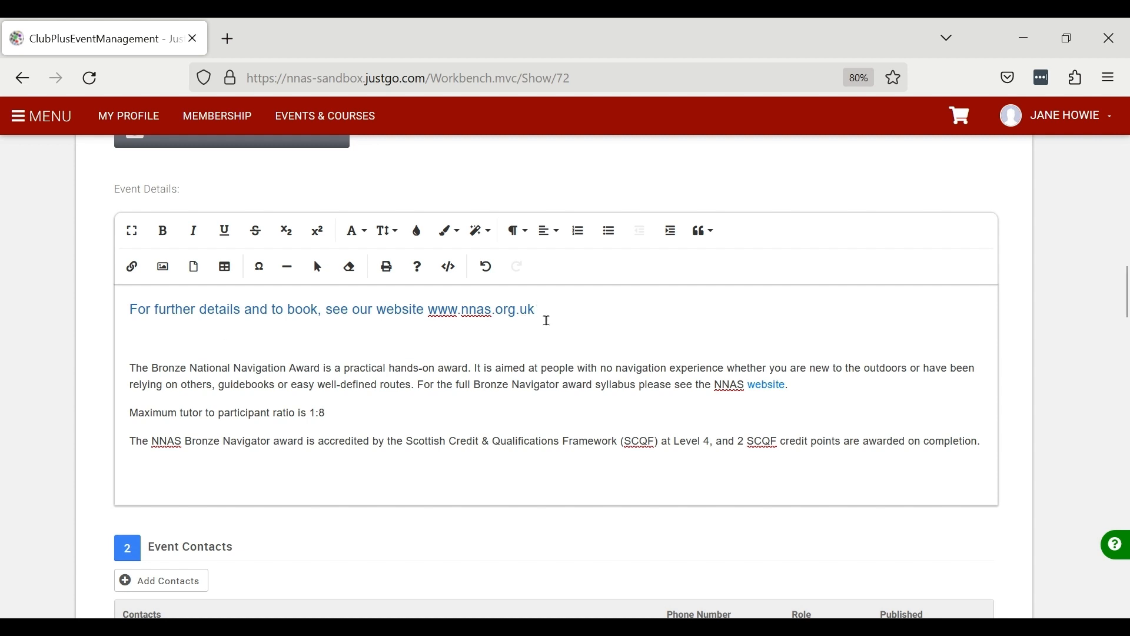
pyautogui.moveTo(537, 312); pyautogui.dragTo(431, 311)
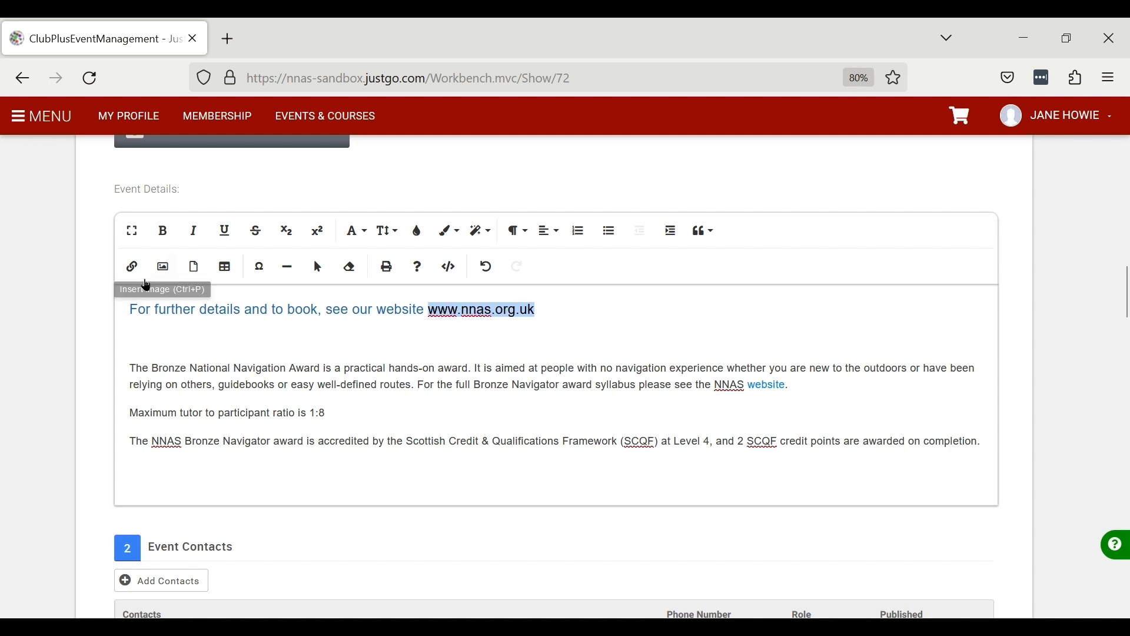
pyautogui.click(140, 268)
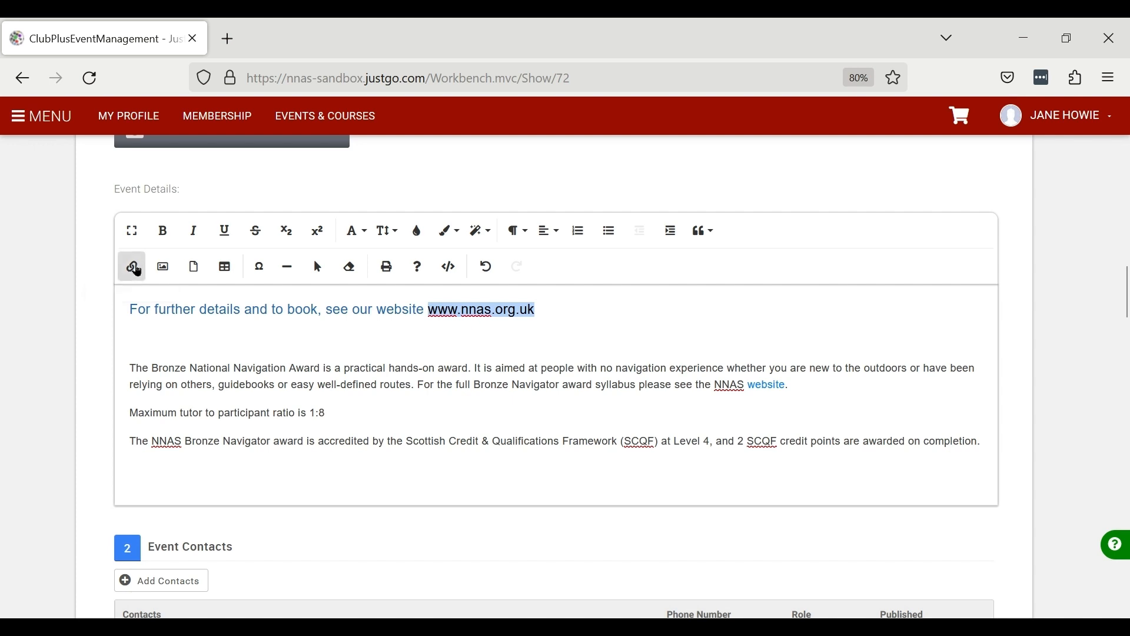
pyautogui.click(172, 373)
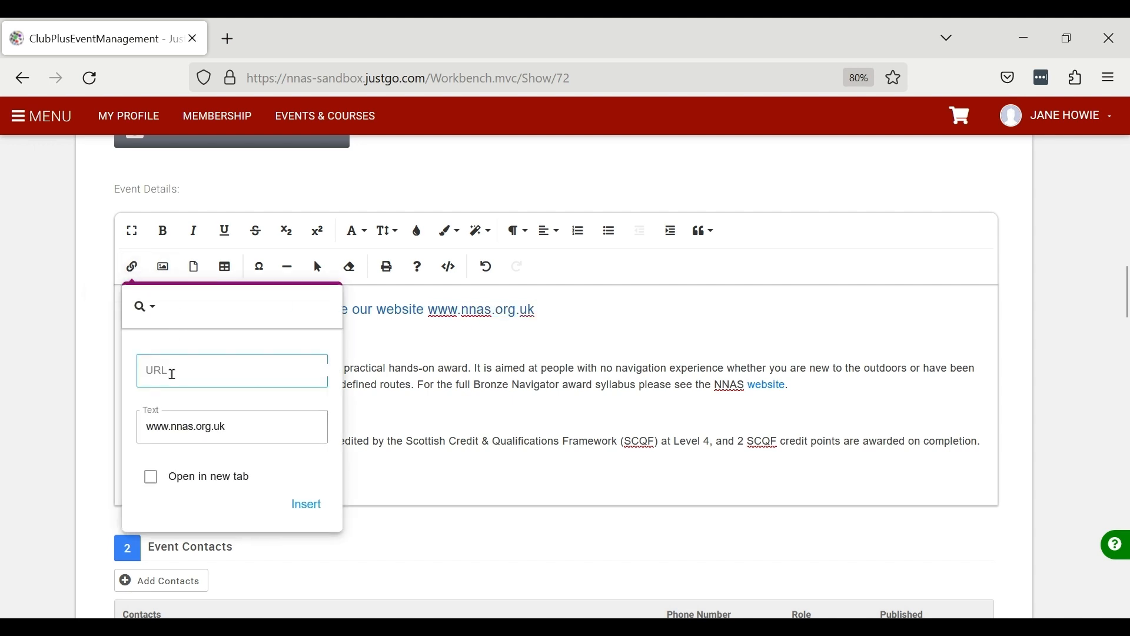
pyautogui.write('https')
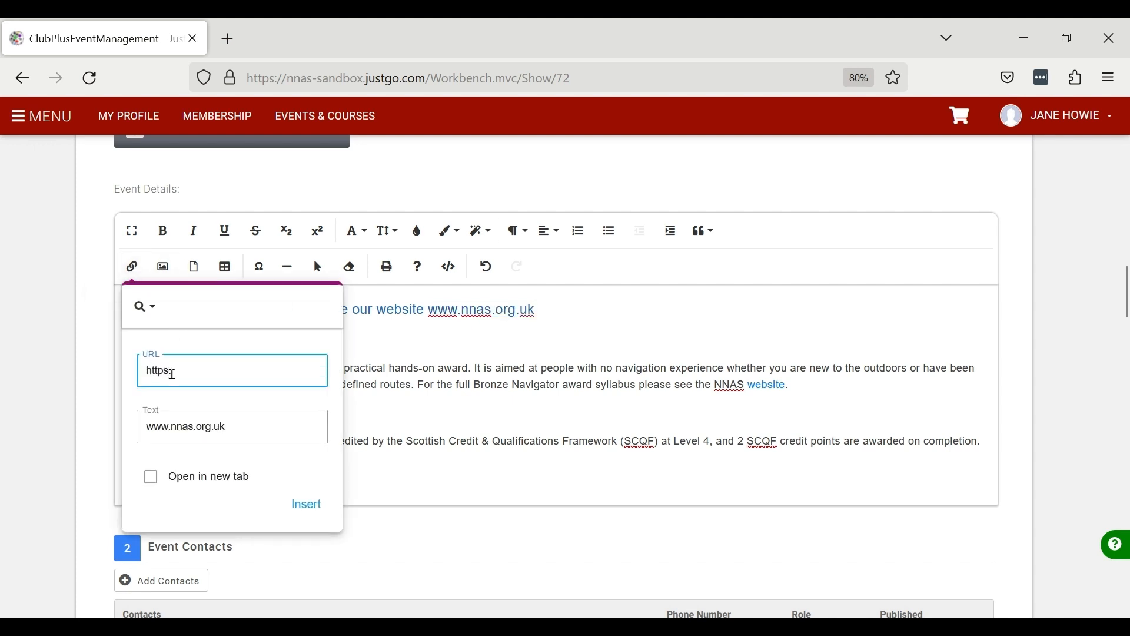
pyautogui.write('://www.nnas.org.uk')
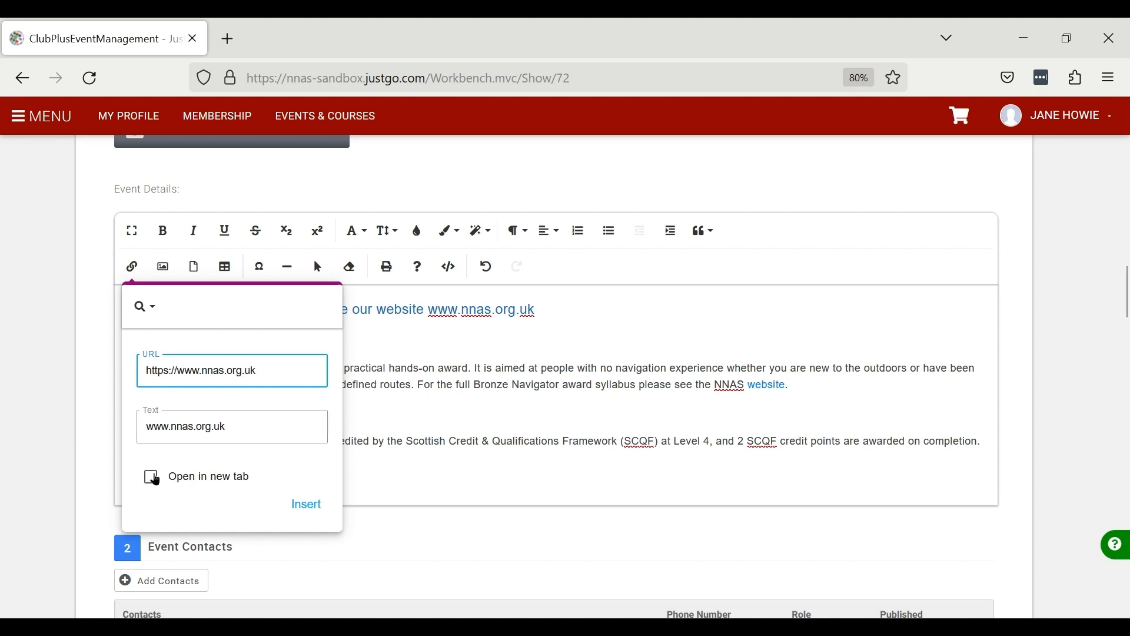
pyautogui.click(155, 487)
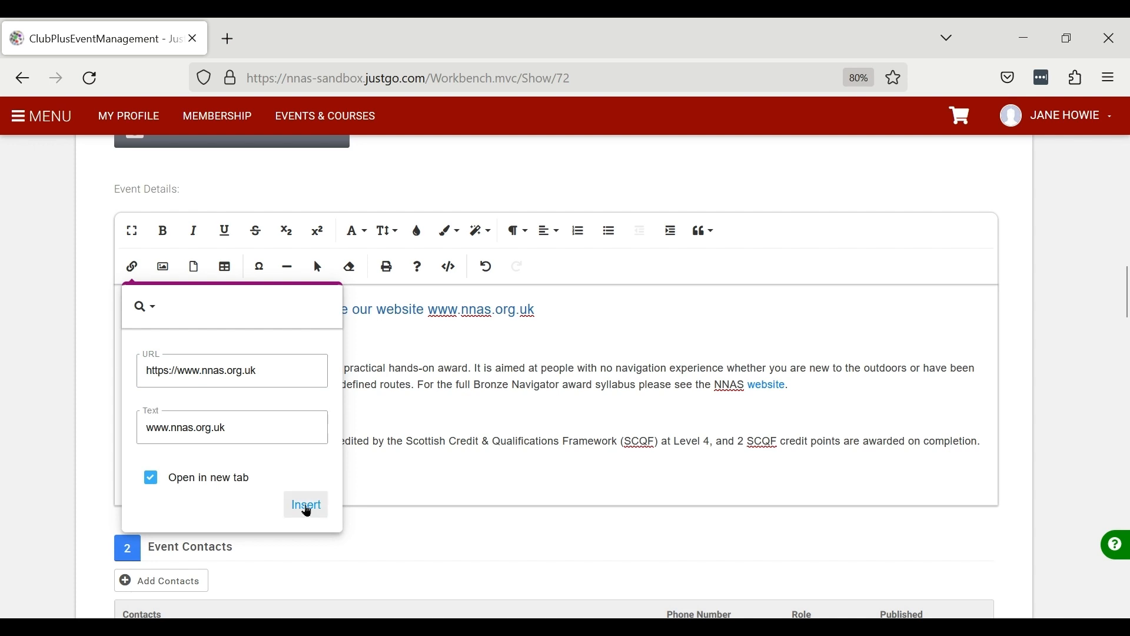
pyautogui.click(307, 509)
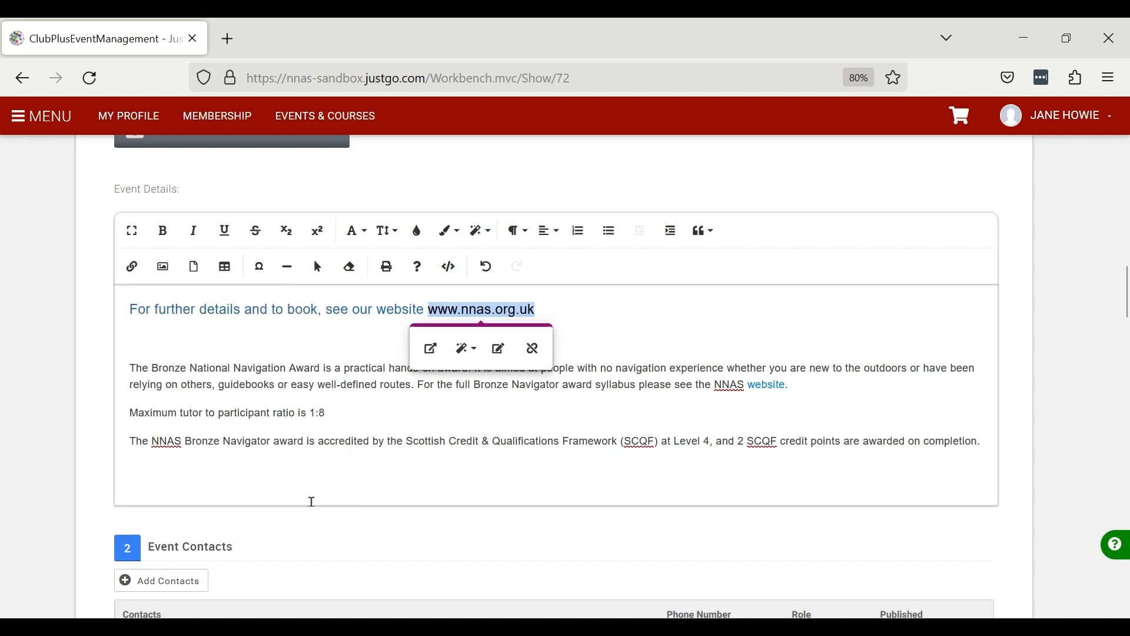
pyautogui.click(706, 345)
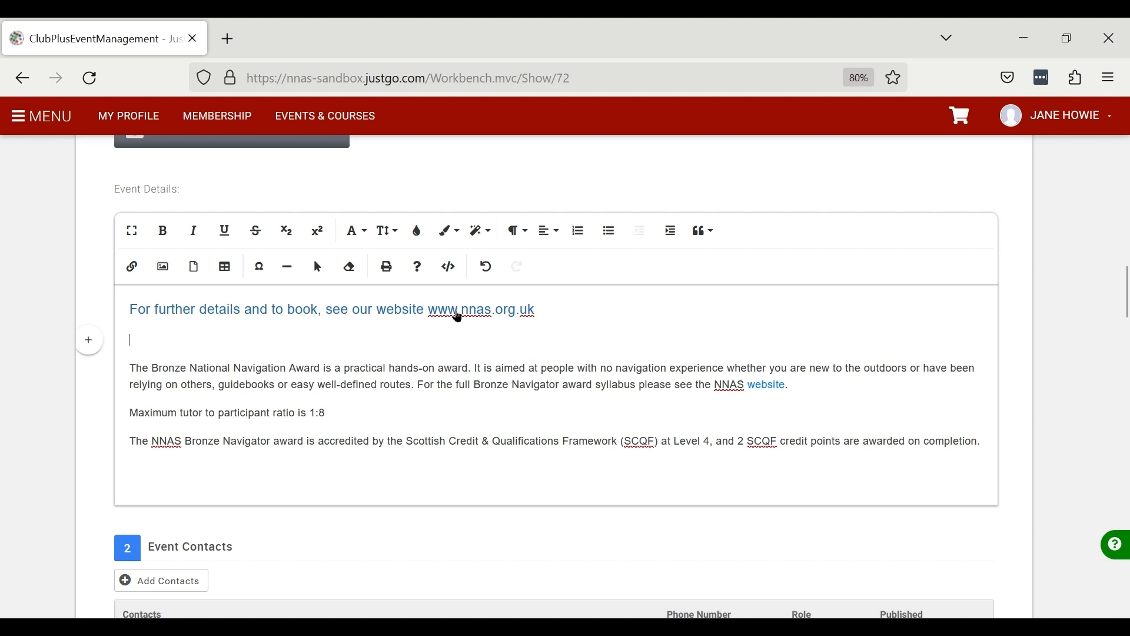
# - Set the Bronze Navigator ticket's quantity available to 0 and price to 0, and confirm the ticket edit
pyautogui.scroll(-2, 585, 572)
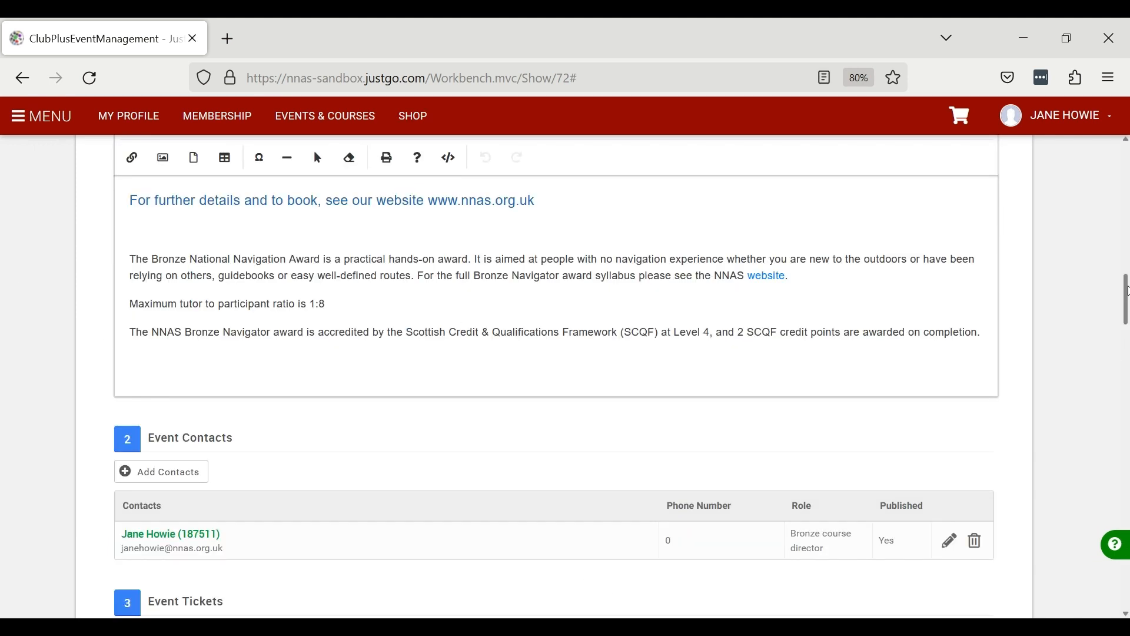
pyautogui.moveTo(1127, 291); pyautogui.dragTo(1128, 325)
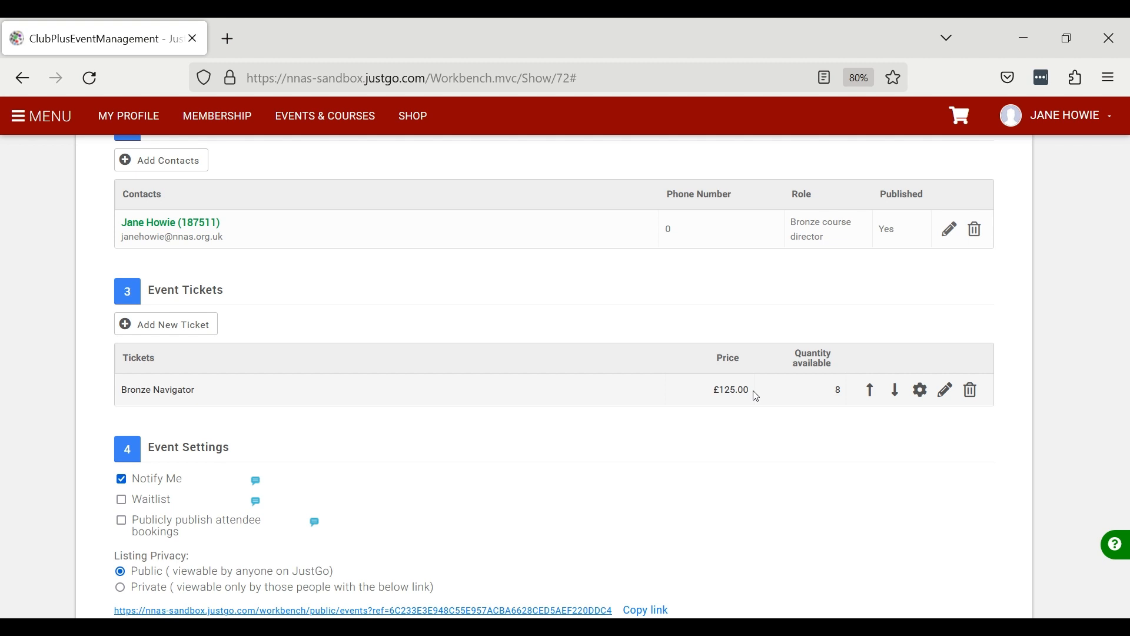
pyautogui.click(948, 391)
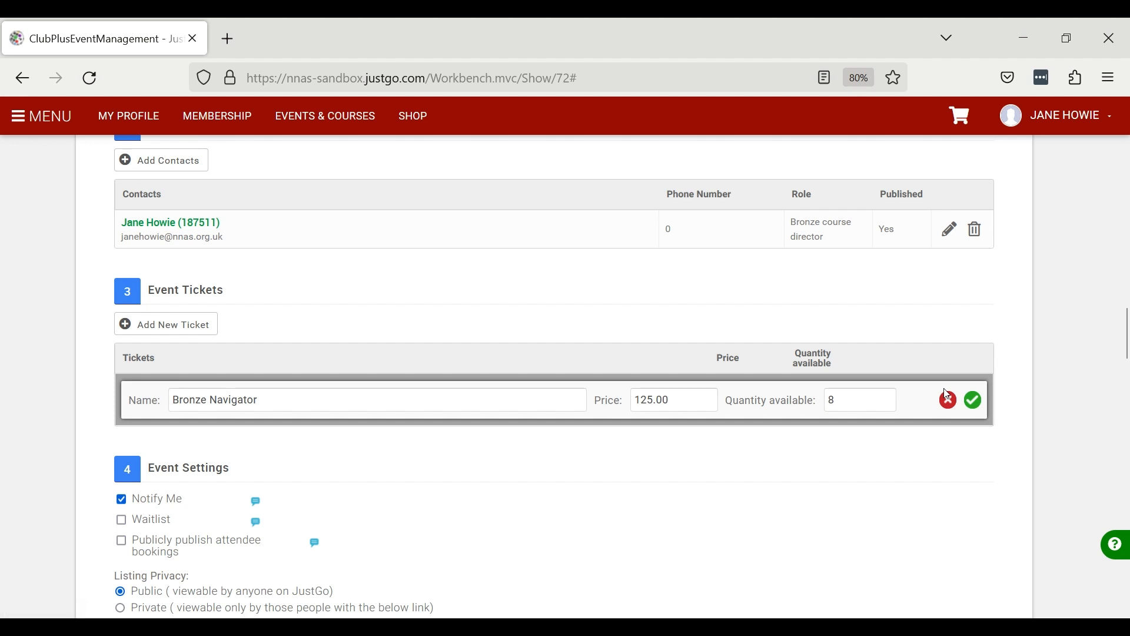
pyautogui.click(833, 402)
pyautogui.doubleClick(834, 403)
pyautogui.write('0')
pyautogui.moveTo(696, 400); pyautogui.dragTo(641, 407)
pyautogui.write('0')
pyautogui.click(975, 401)
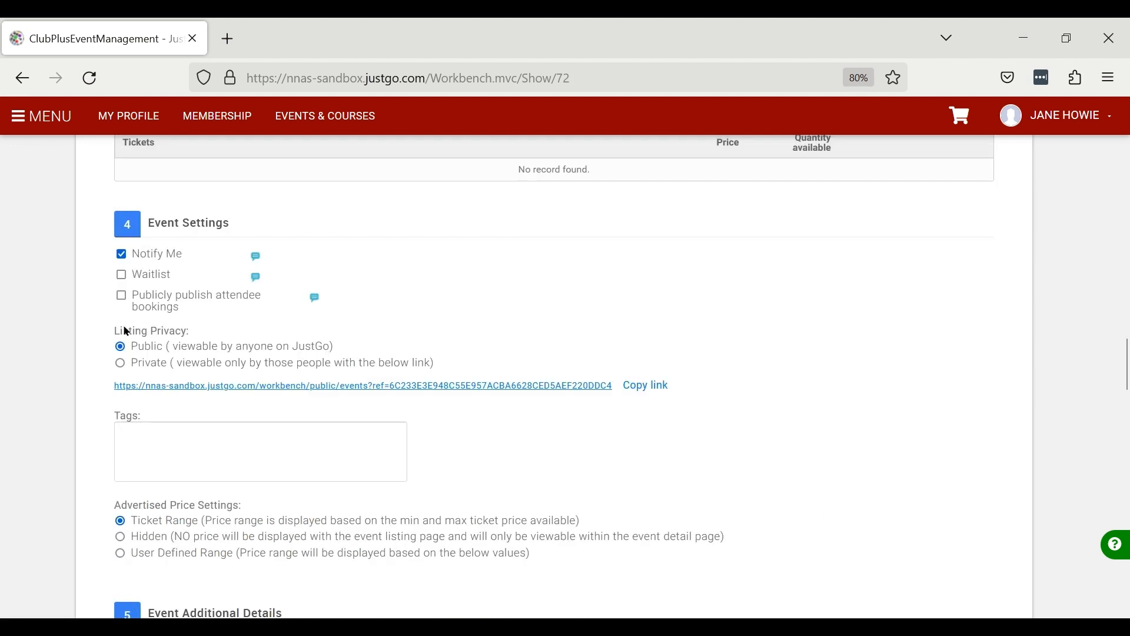
# - Choose User Defined Range for the advertised price settings and save the event
pyautogui.click(132, 353)
pyautogui.scroll(-3, 867, 403)
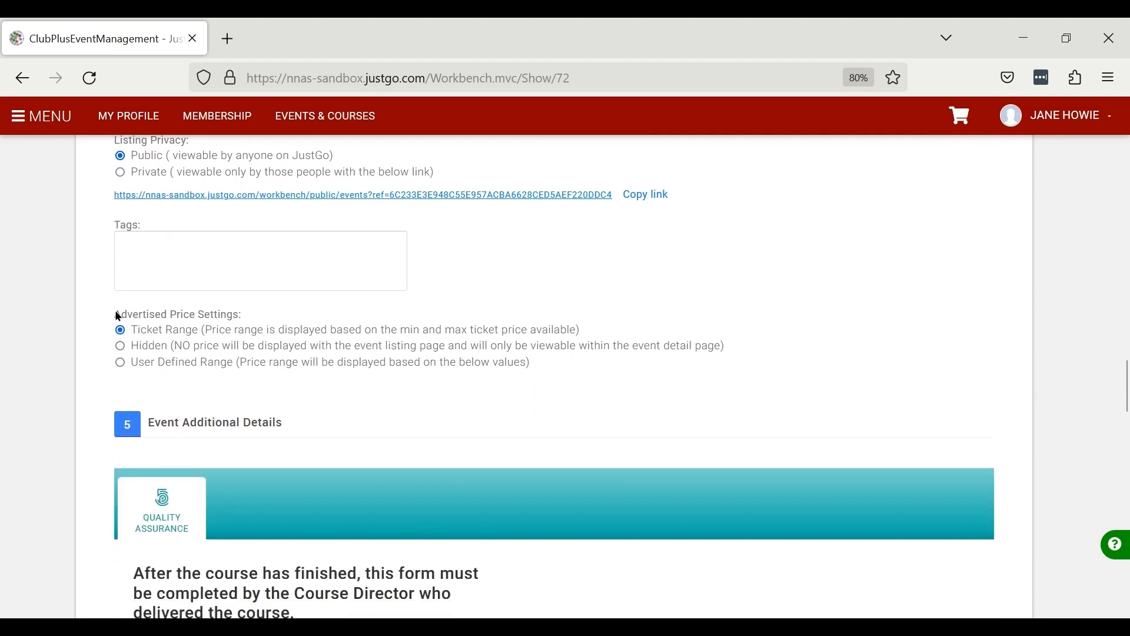
pyautogui.moveTo(147, 315); pyautogui.dragTo(240, 314)
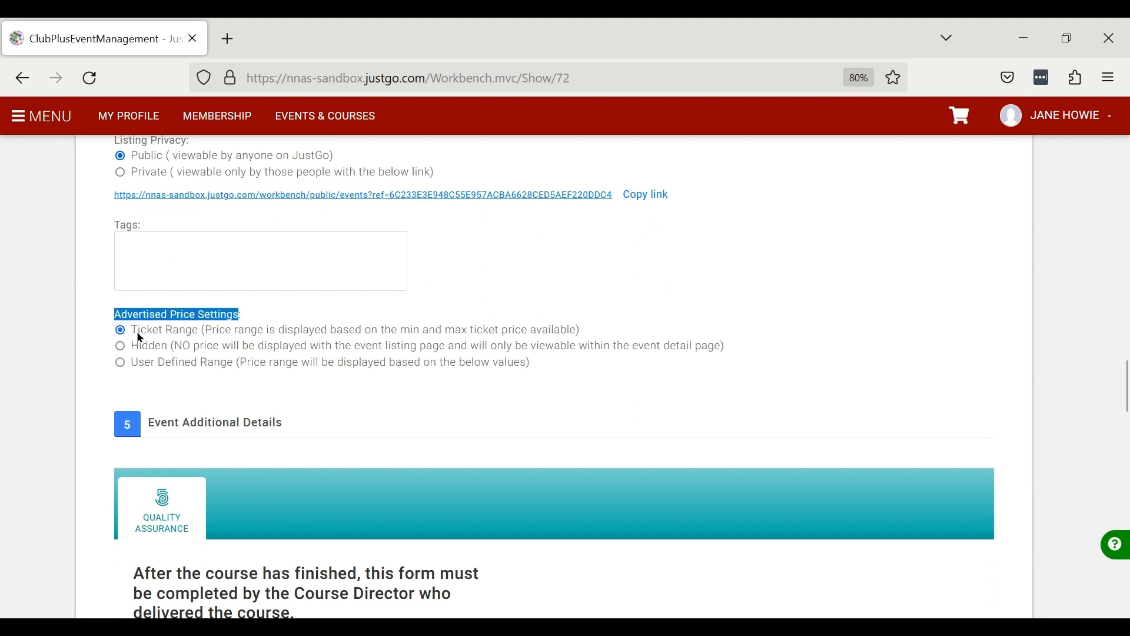
pyautogui.scroll(1, 914, 381)
pyautogui.scroll(3, 910, 375)
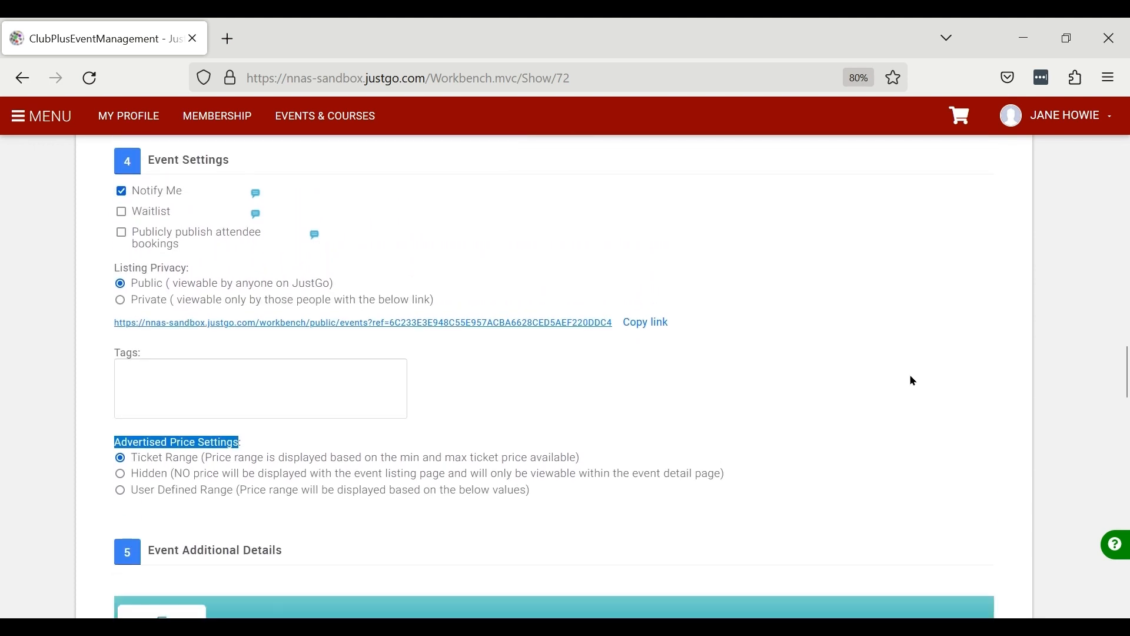
pyautogui.scroll(-4, 910, 375)
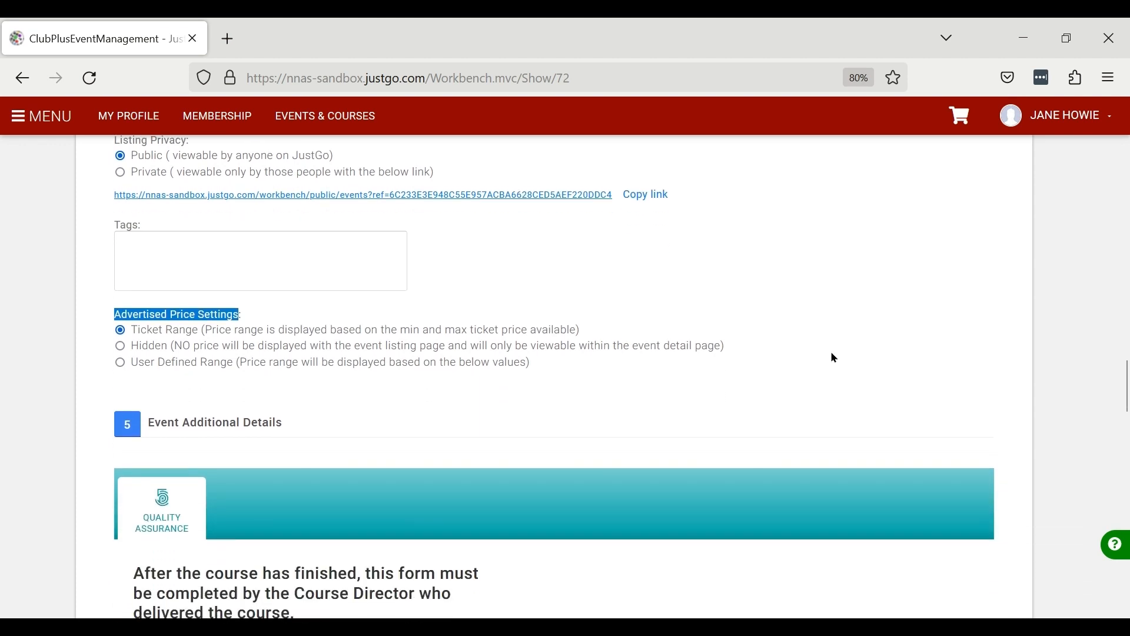
pyautogui.click(120, 364)
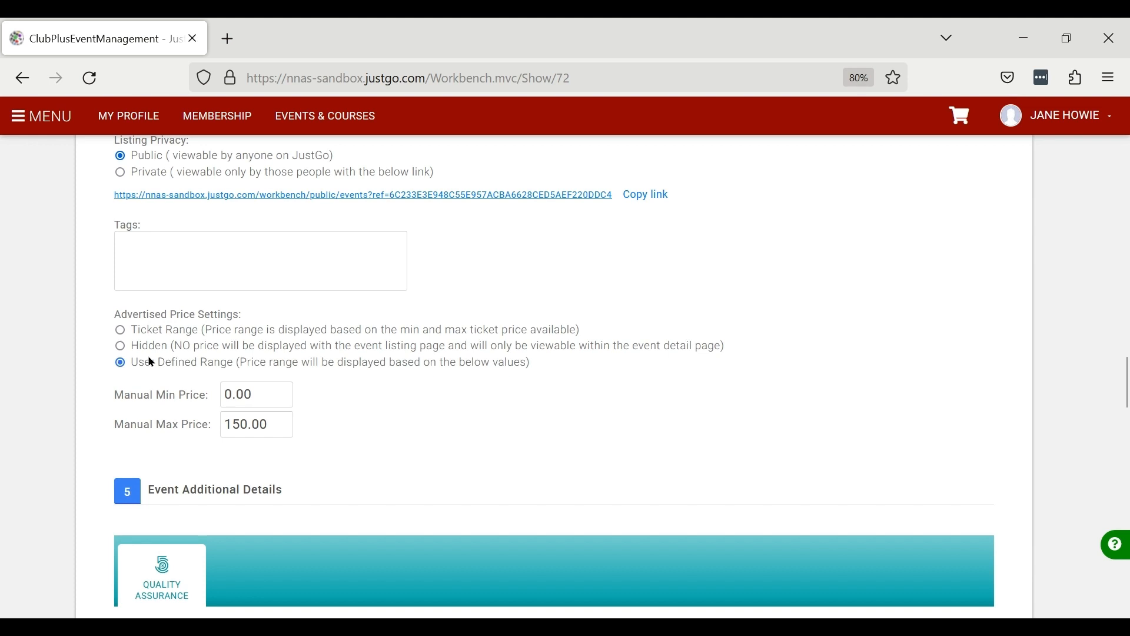
pyautogui.click(143, 396)
pyautogui.moveTo(1125, 396); pyautogui.dragTo(1118, 168)
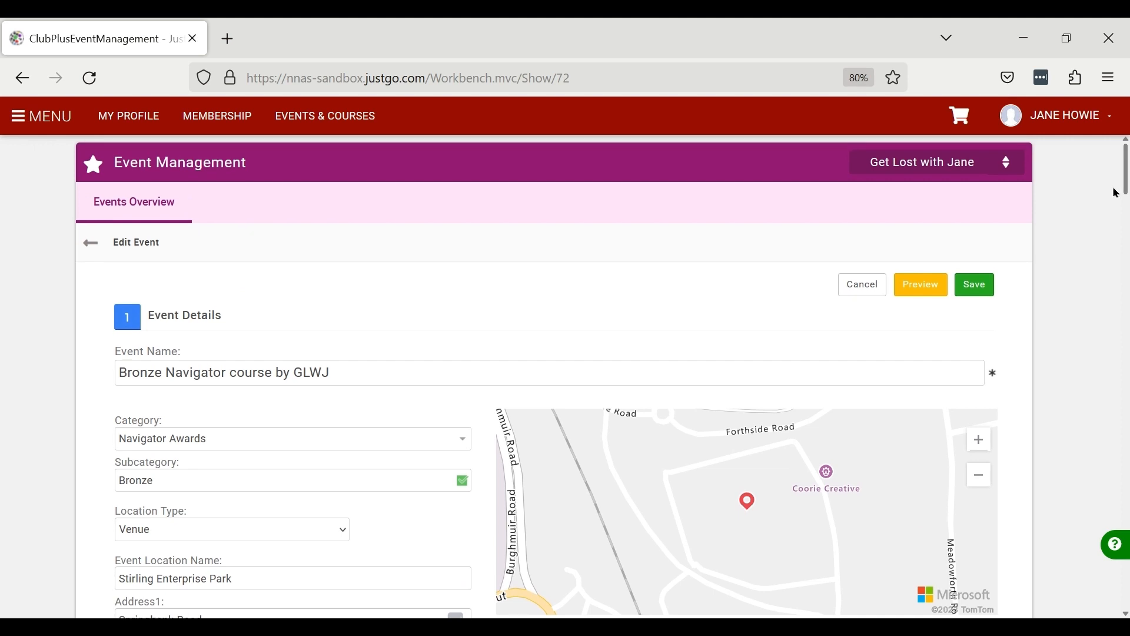
pyautogui.click(979, 288)
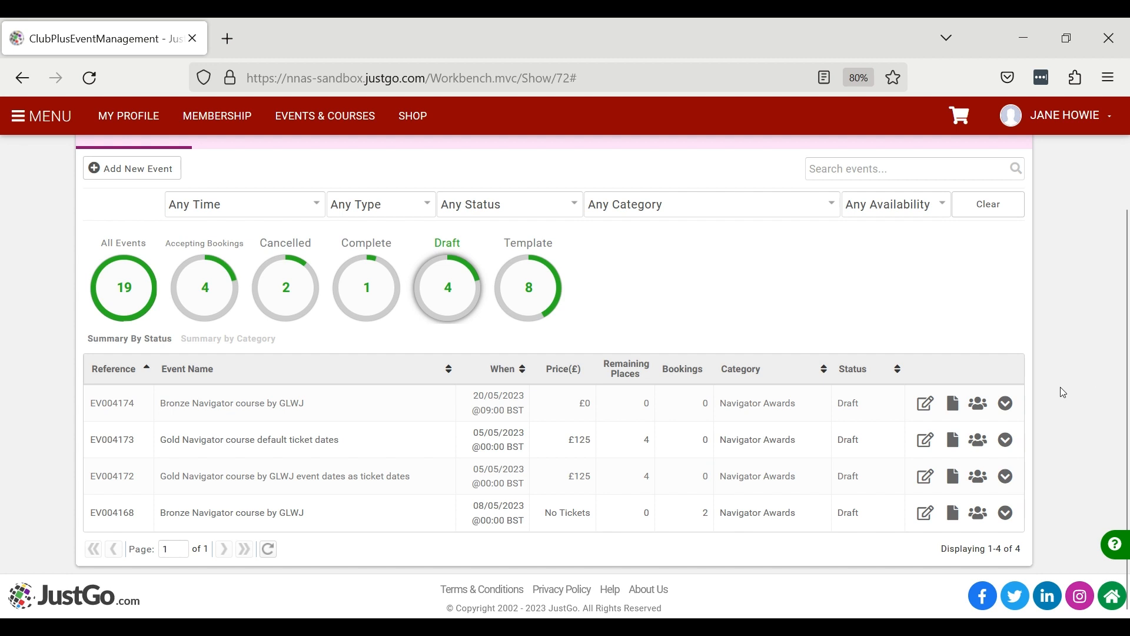
# - Publish the Bronze Navigator course by GLWJ and filter the list to events accepting bookings
pyautogui.click(1010, 408)
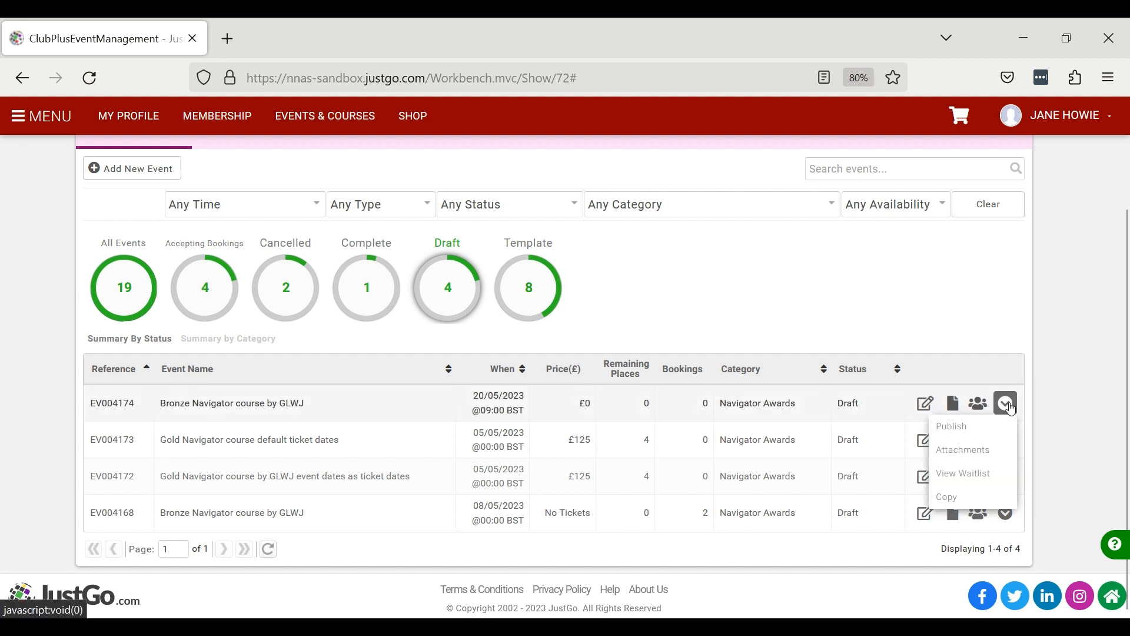
pyautogui.click(960, 431)
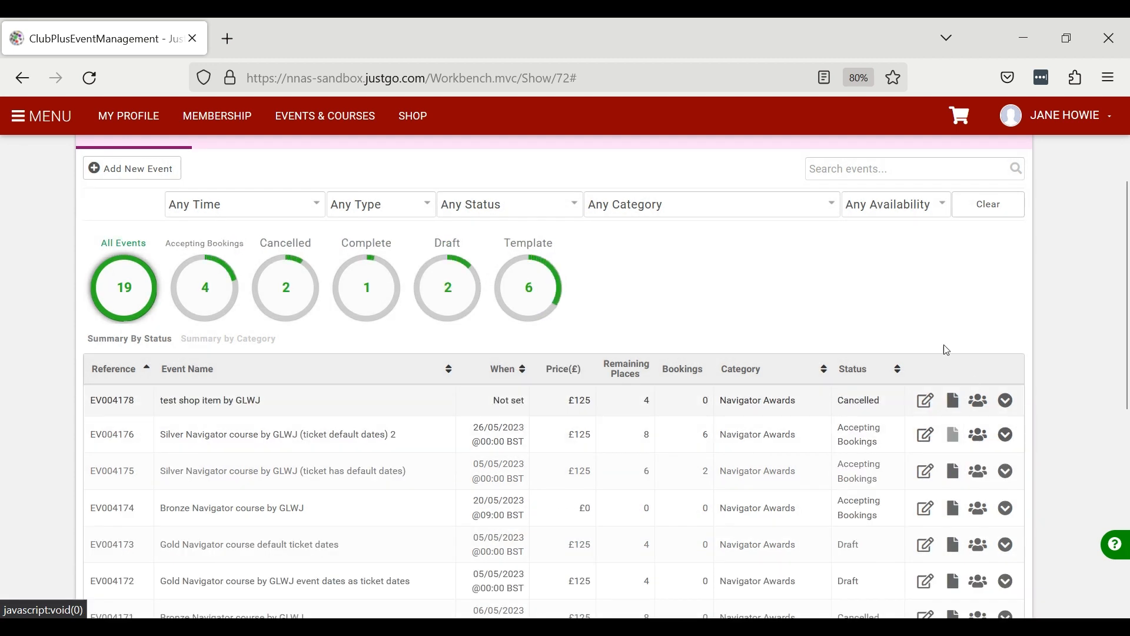
pyautogui.click(206, 306)
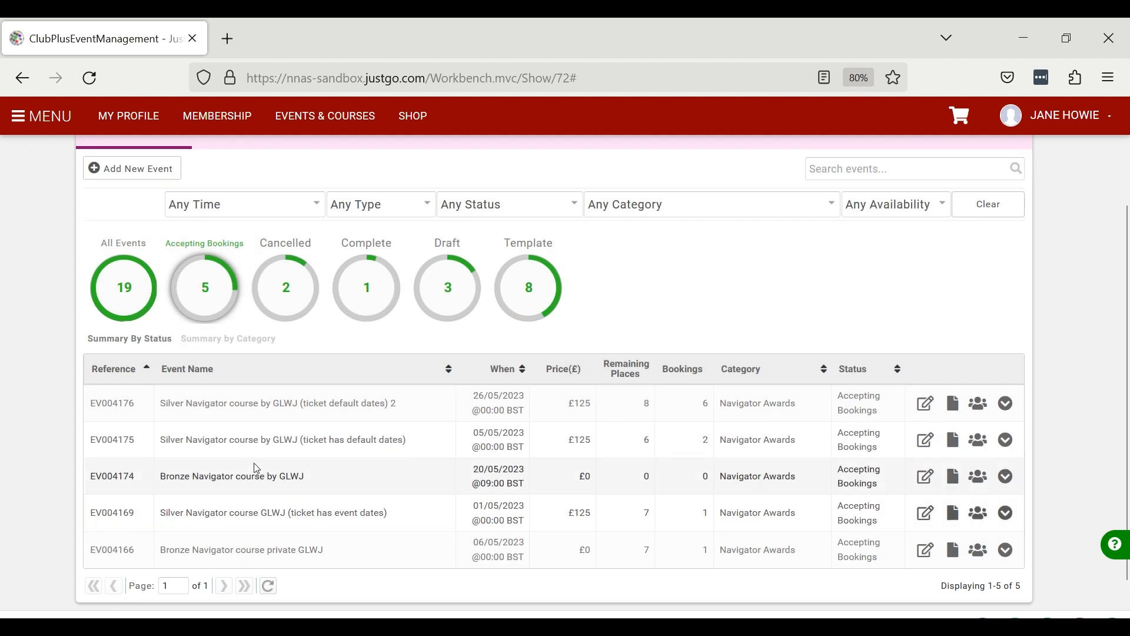